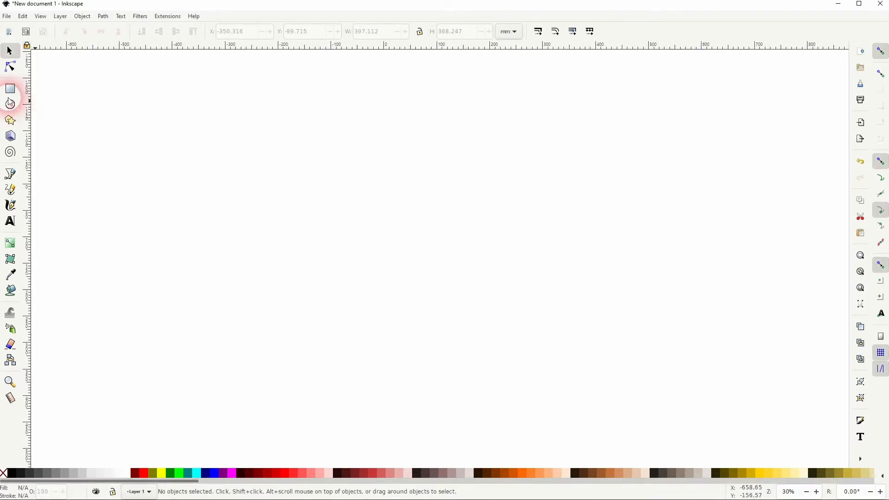
- Draw a circle and remove its fill, leaving only the outline
drag(165, 184, 340, 332)
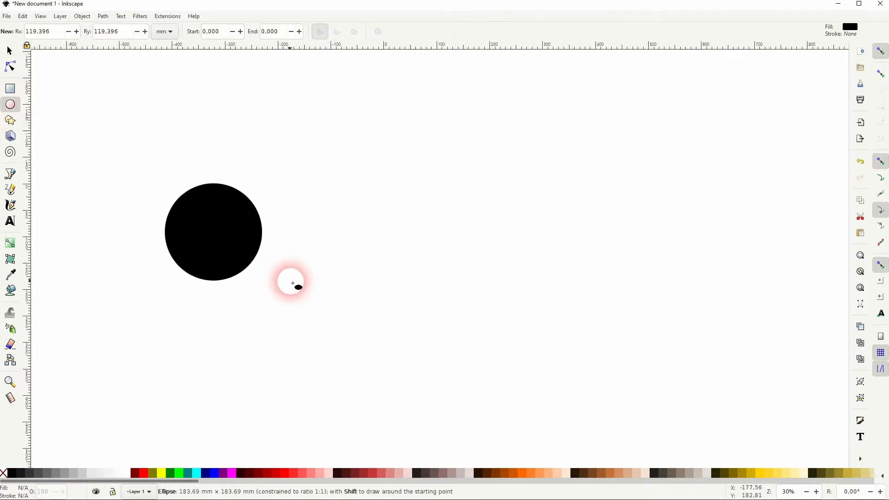
click(9, 50)
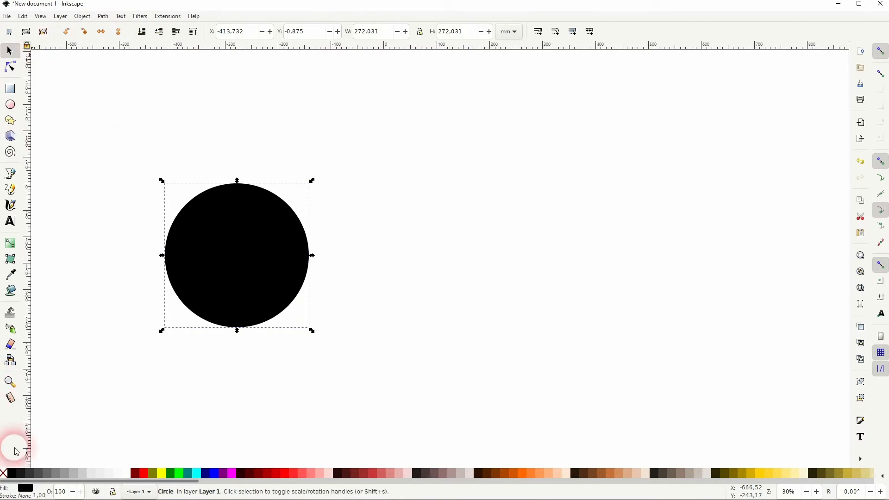
click(4, 473)
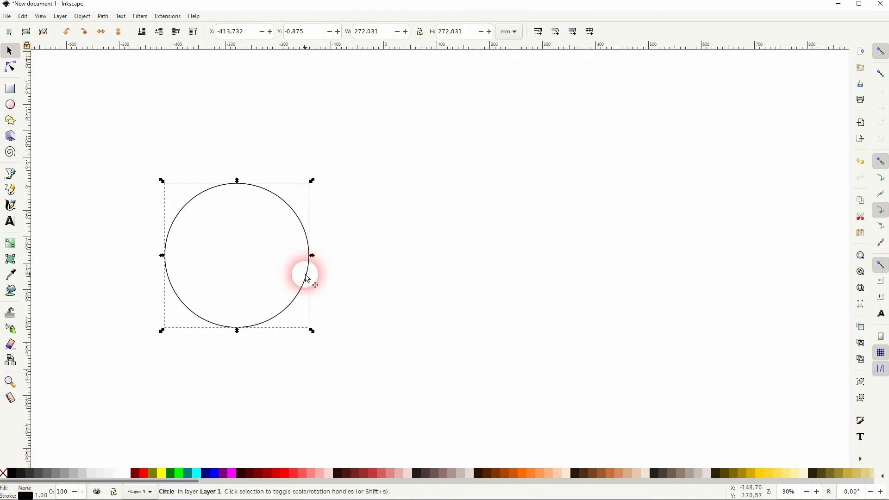
- Make two overlapping copies, move one above the others, and group the lower pair
drag(306, 277, 381, 232)
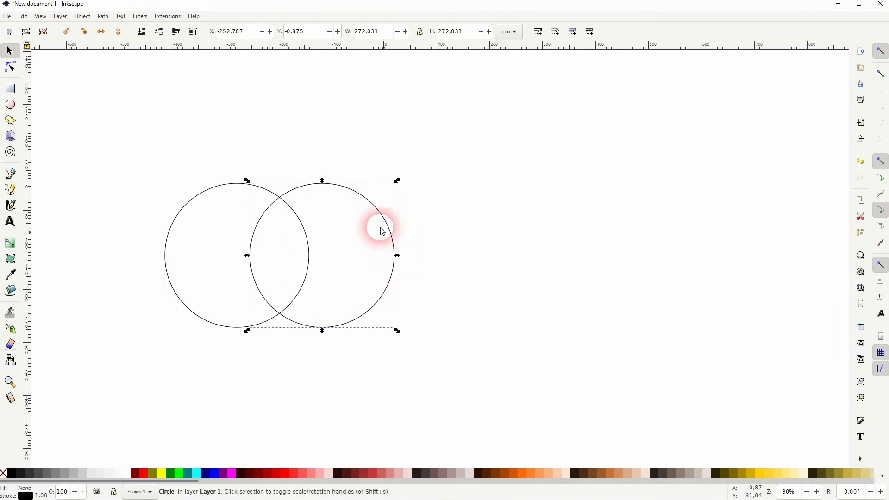
key(ctrl+d)
drag(372, 206, 338, 120)
mouse_move(124, 164)
mouse_down()
mouse_move(437, 290)
mouse_move(463, 354)
mouse_up()
key(ctrl+g)
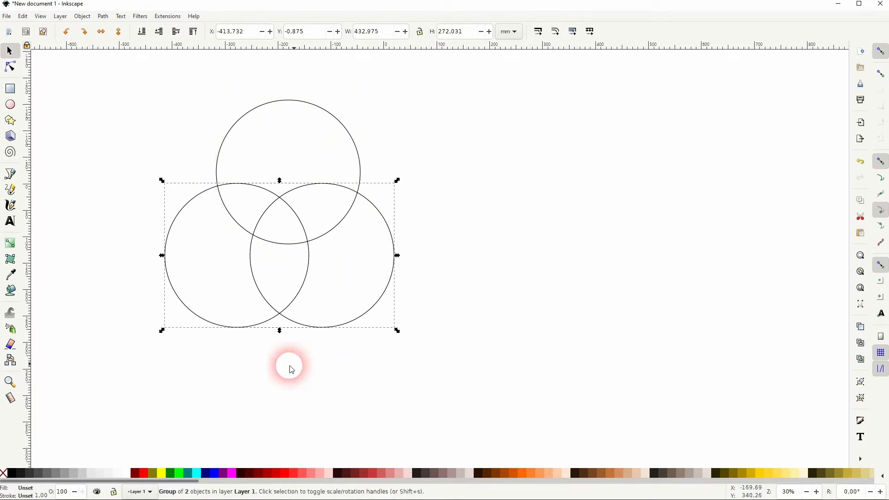
- Centre the lower pair under the top circle via Align and Distribute, then nudge the top circle down
drag(86, 389, 463, 74)
click(82, 16)
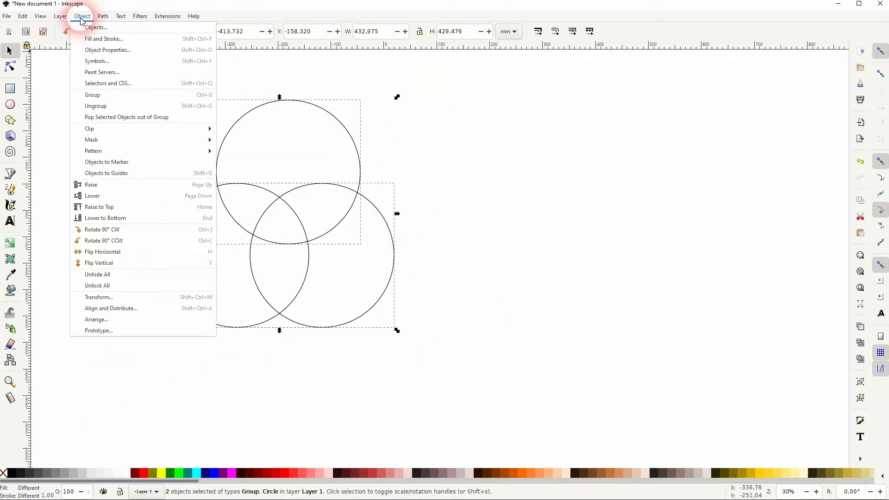
click(111, 308)
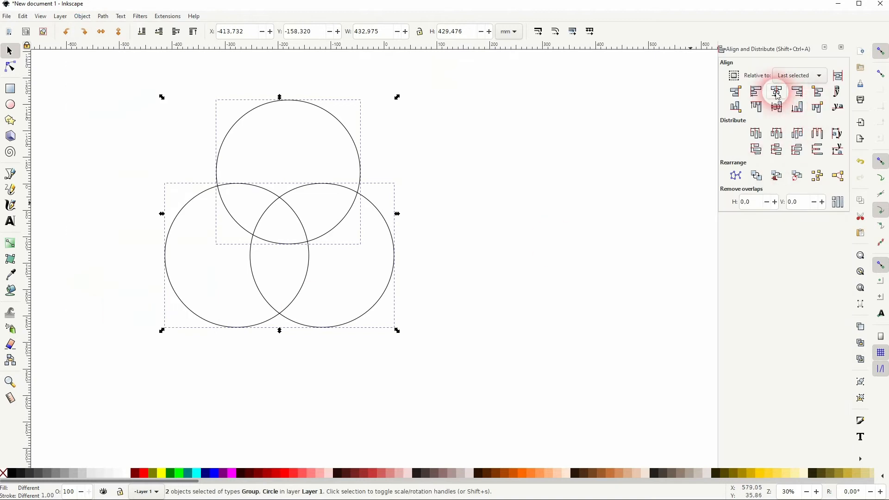
click(777, 92)
click(842, 48)
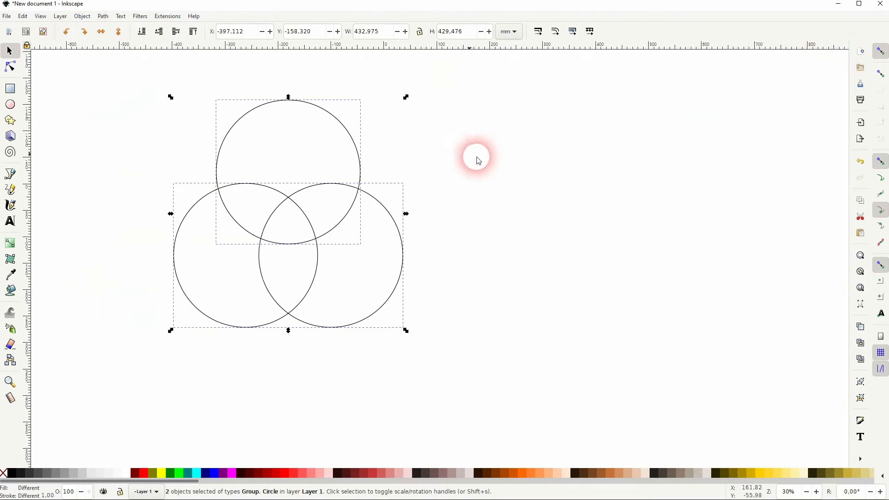
click(312, 99)
drag(313, 104, 314, 126)
- Ungroup the circles and combine all three into a single path
click(445, 185)
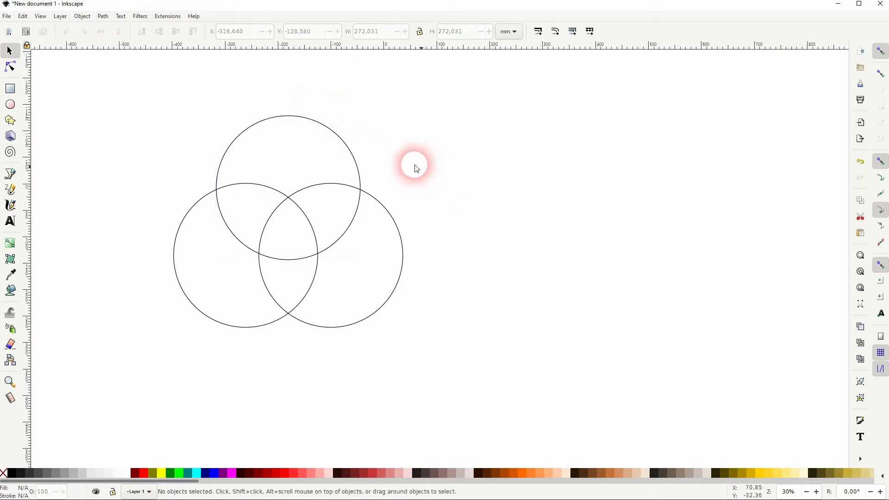
drag(113, 373, 460, 81)
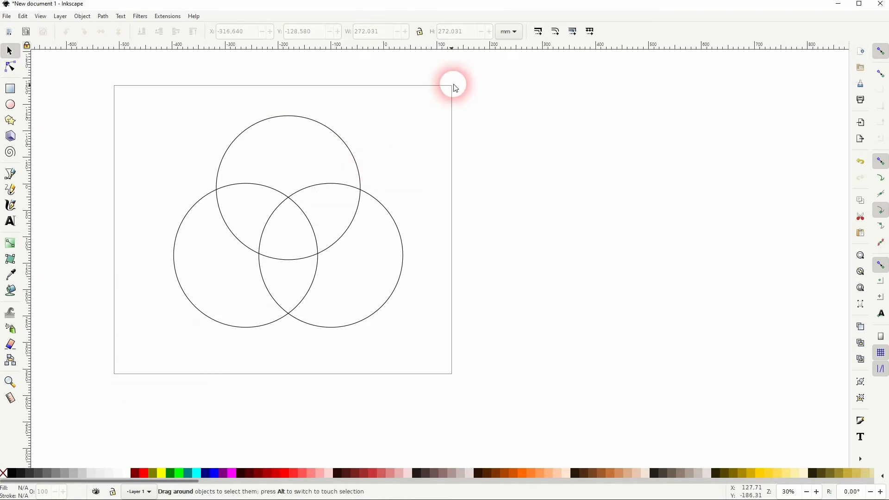
key(ctrl+shift+g)
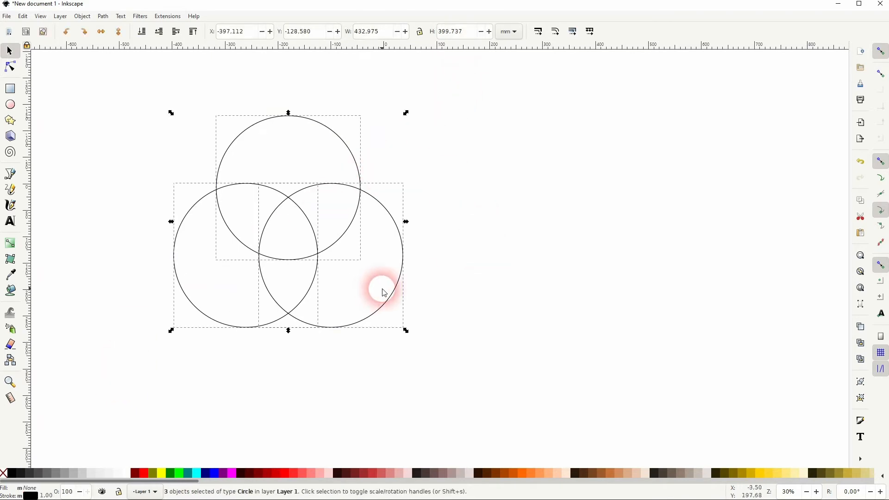
click(104, 16)
click(119, 129)
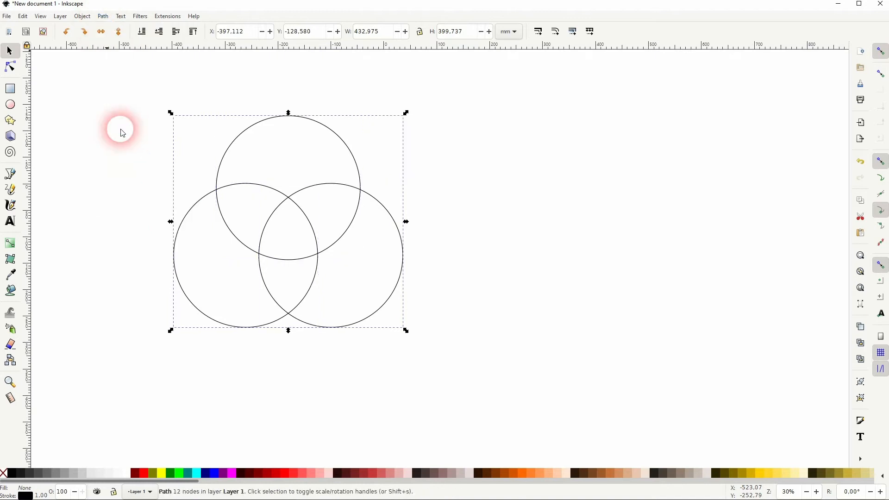
- Draw a dark red rectangle covering the circles and send it beneath them
click(10, 89)
drag(157, 105, 445, 341)
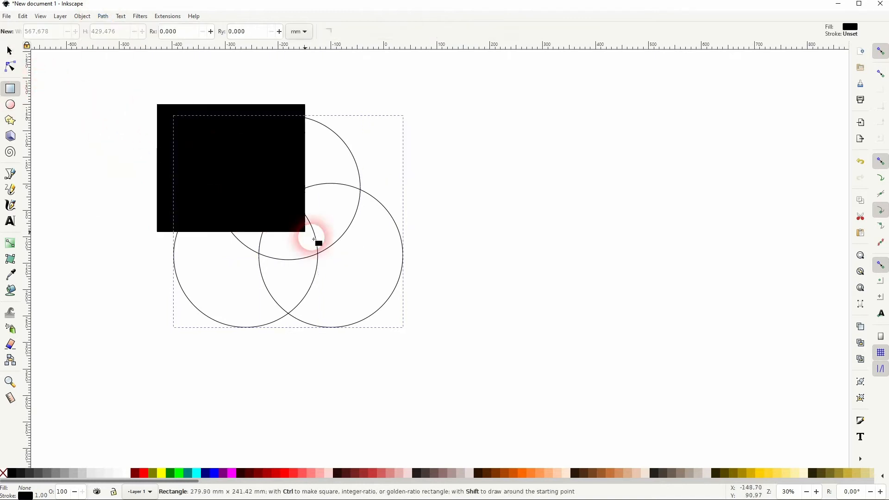
click(10, 50)
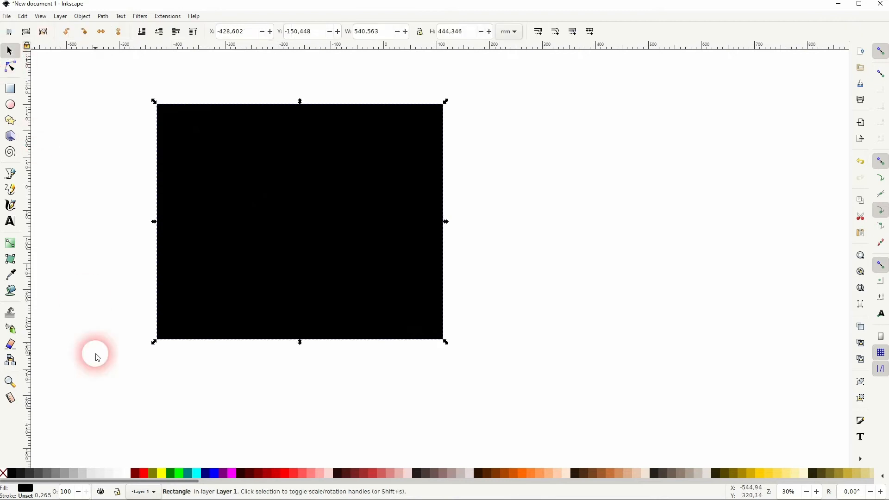
click(137, 473)
click(142, 33)
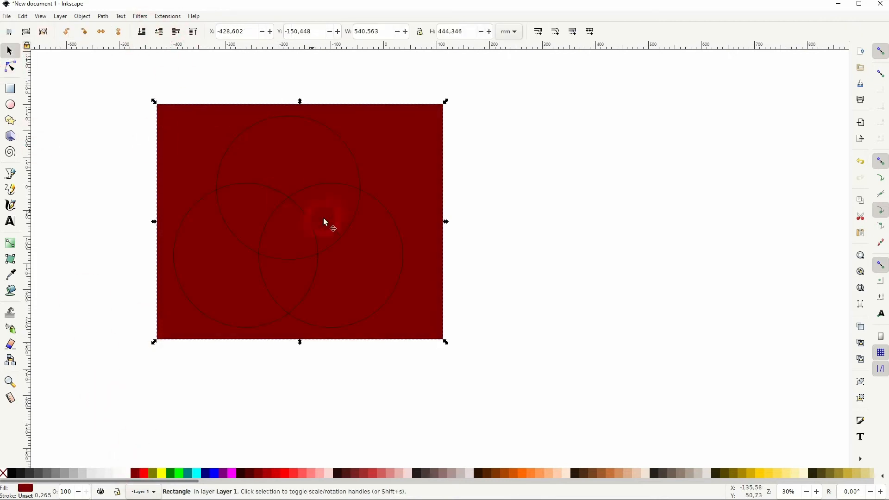
- Apply Path > Division to everything and delete the leftover outer rectangle piece
key(ctrl+a)
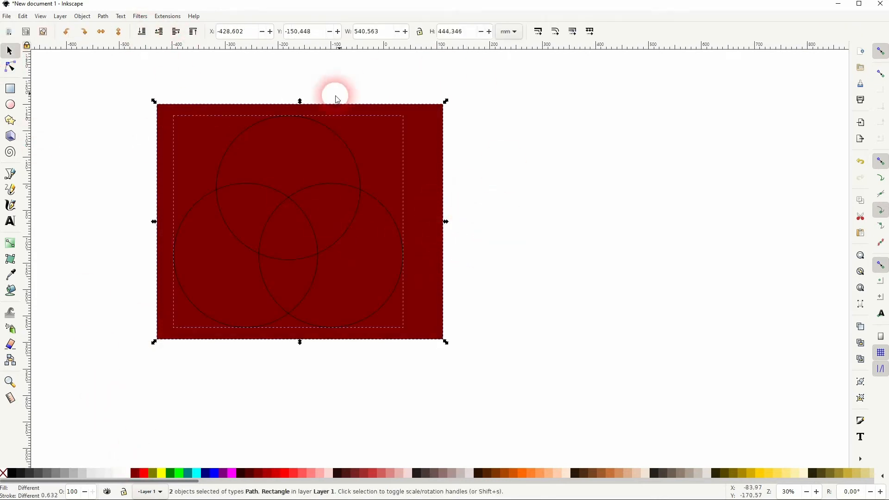
click(104, 16)
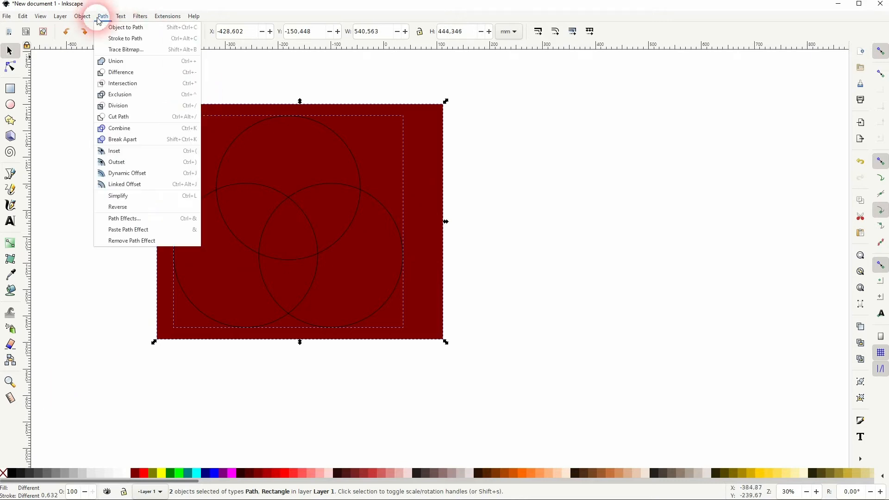
click(118, 106)
click(600, 197)
click(411, 157)
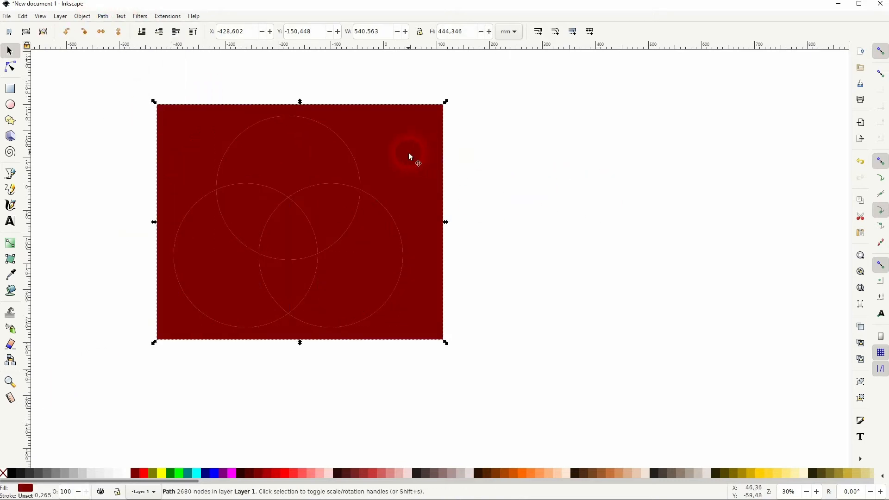
key(Delete)
- Colour the left circle blue, the top circle green and the right circle red
click(215, 290)
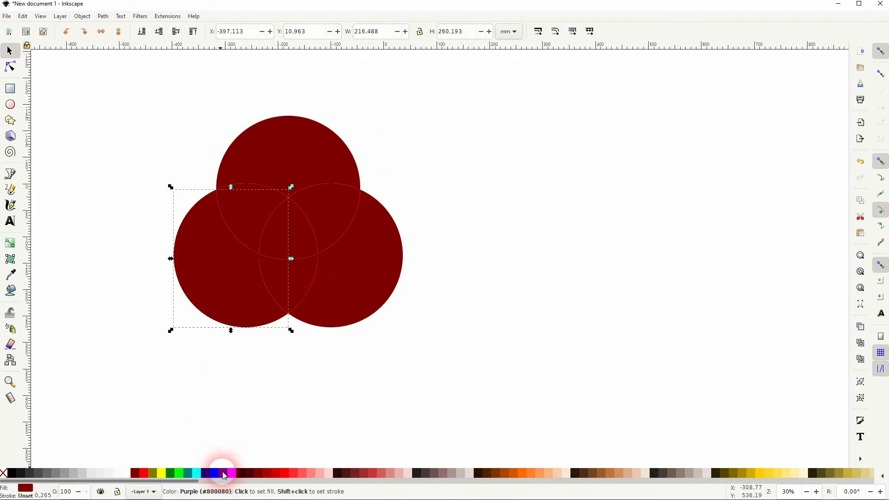
click(210, 474)
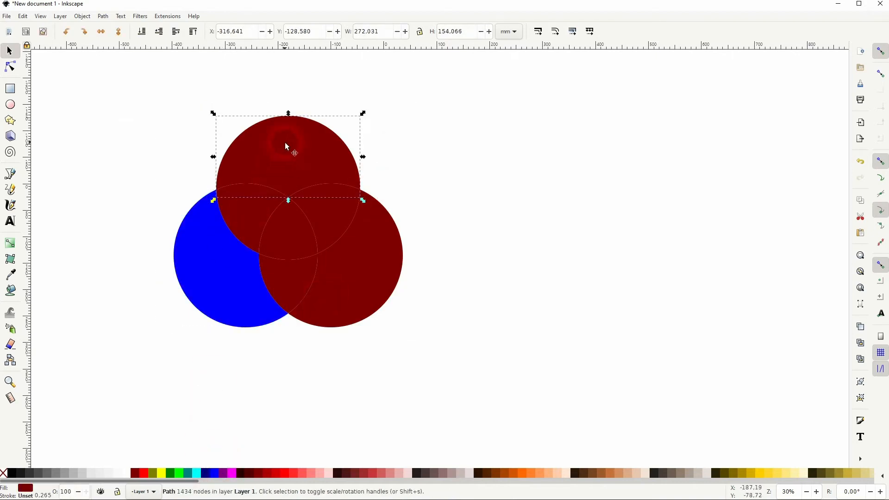
click(174, 473)
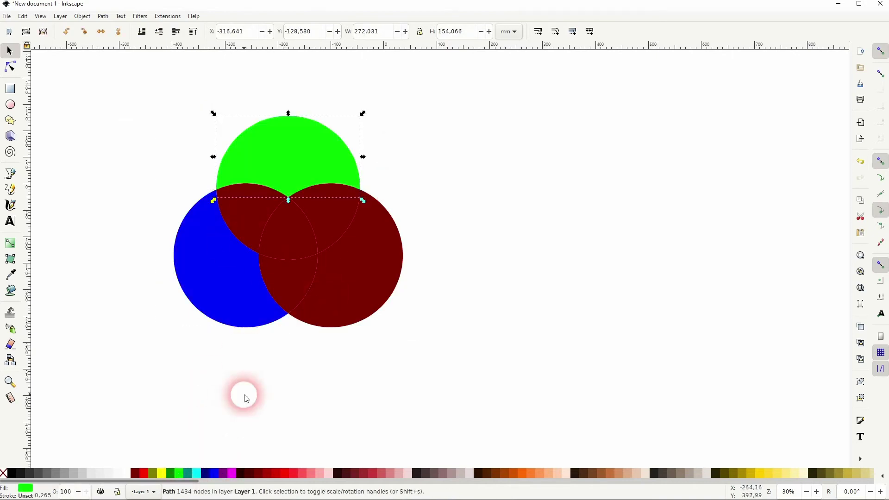
click(351, 280)
click(143, 473)
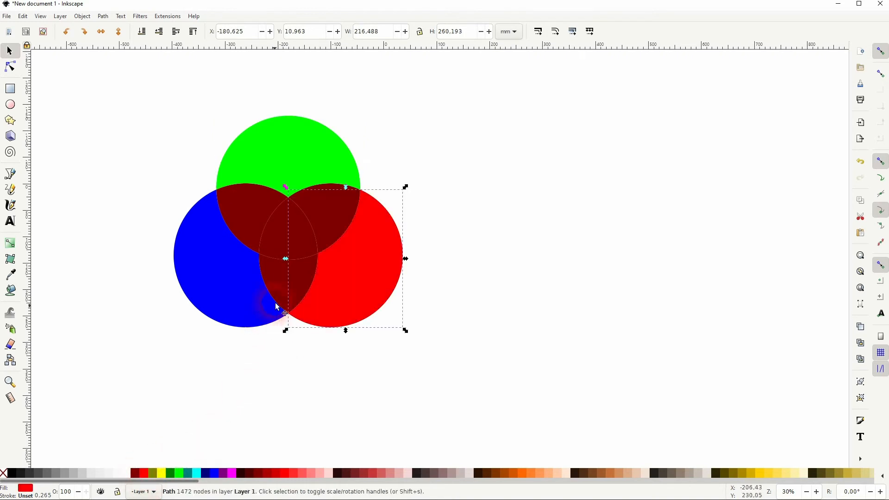
- Colour the overlaps magenta (bottom), cyan (upper-left), yellow (upper-right) and the centre white
click(277, 283)
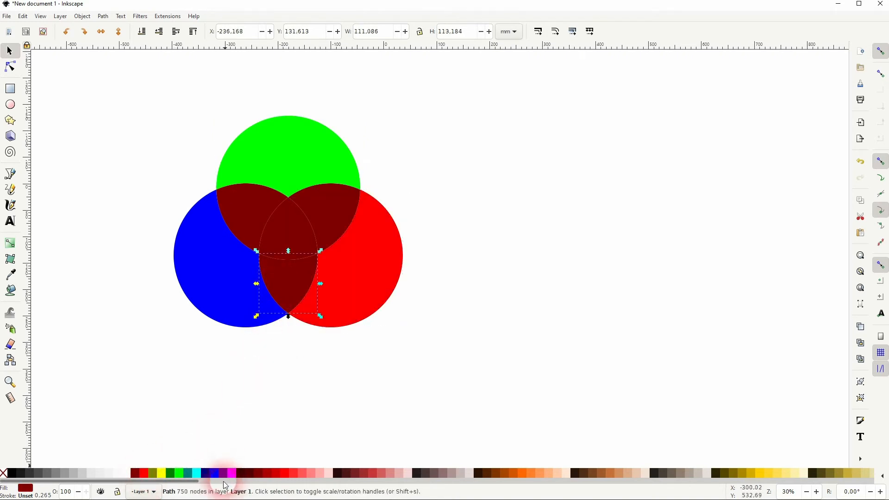
click(240, 473)
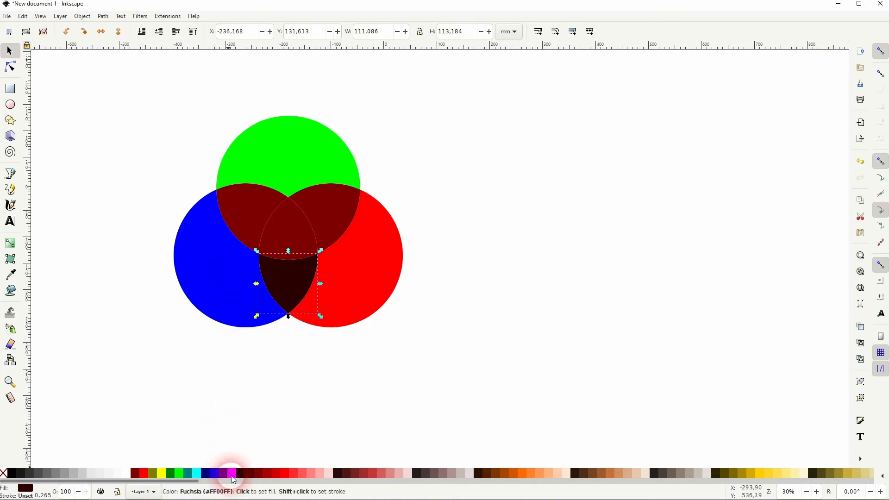
click(231, 473)
click(252, 218)
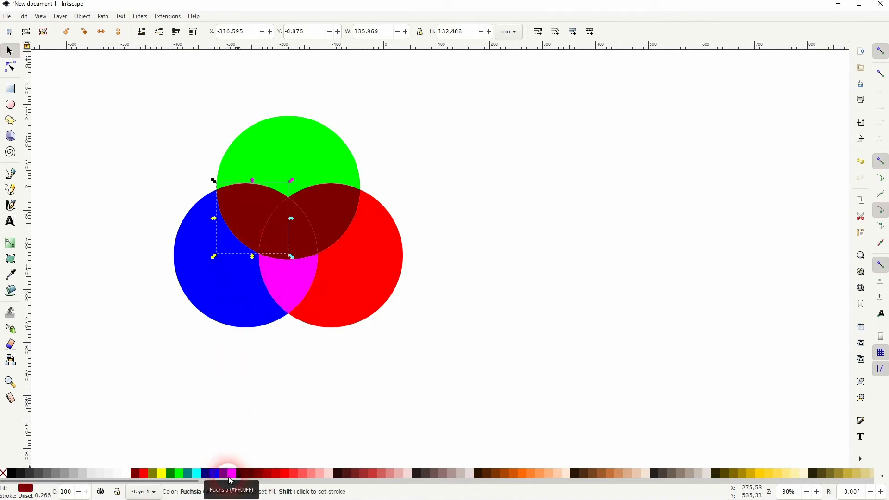
click(198, 473)
click(330, 206)
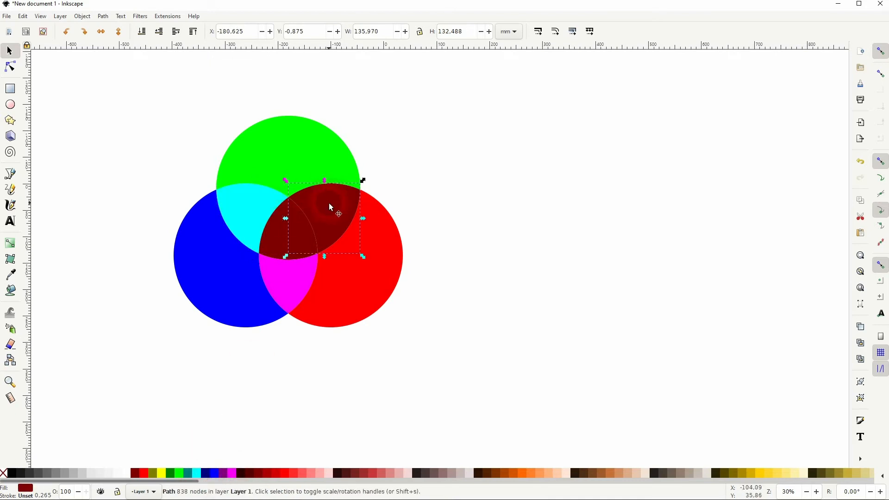
click(162, 474)
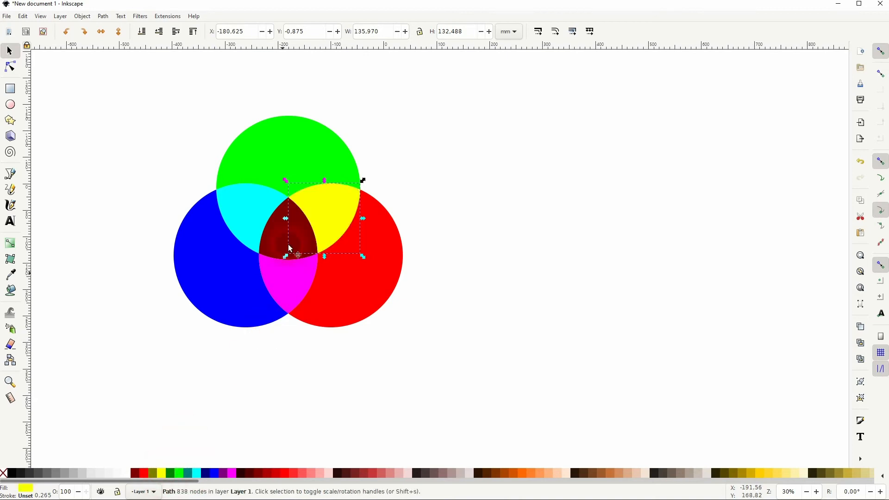
click(279, 238)
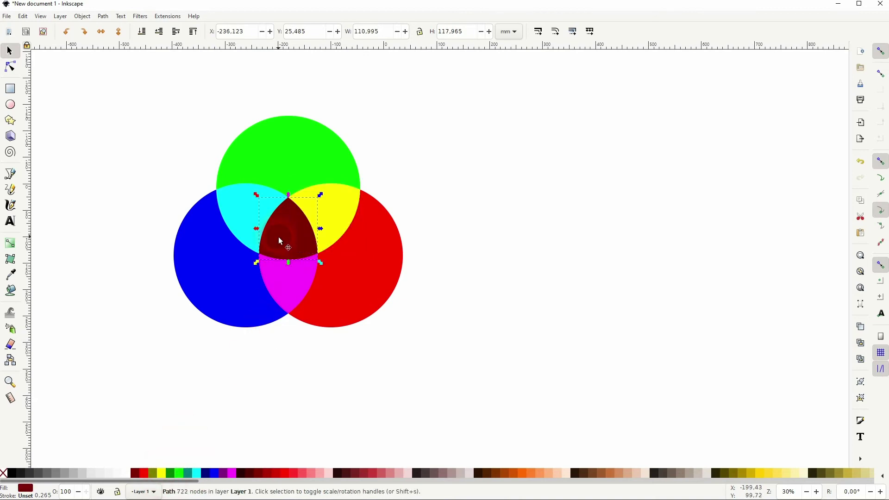
click(124, 473)
click(203, 431)
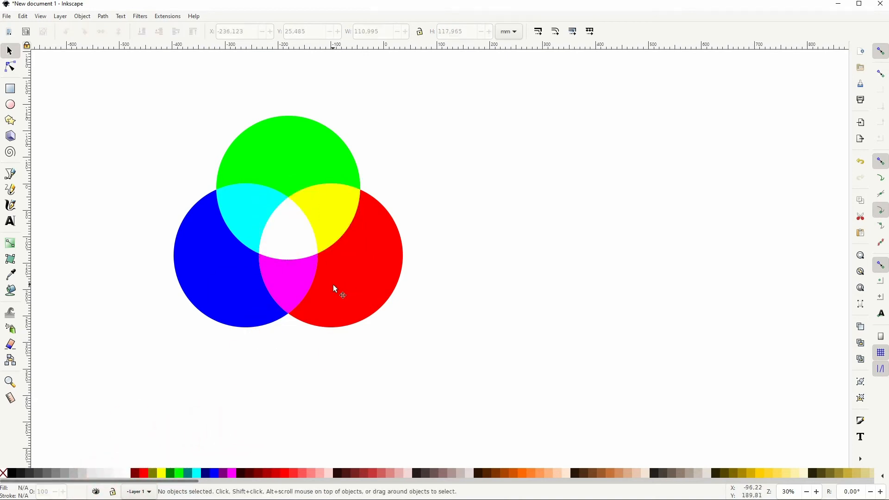
- Add a 'Test' text label, scale it onto the red circle and make it white
click(10, 221)
click(491, 204)
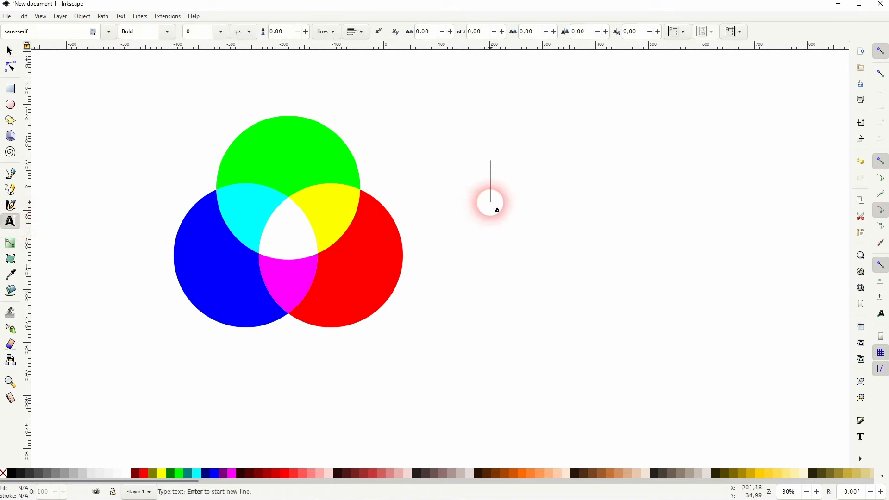
text(Test)
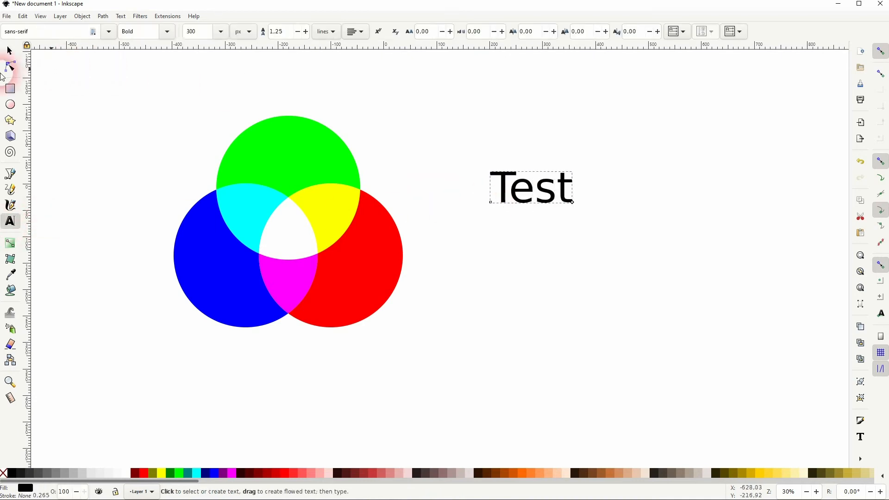
click(10, 51)
mouse_move(573, 194)
mouse_down()
mouse_move(561, 185)
mouse_move(381, 278)
mouse_move(371, 273)
mouse_up()
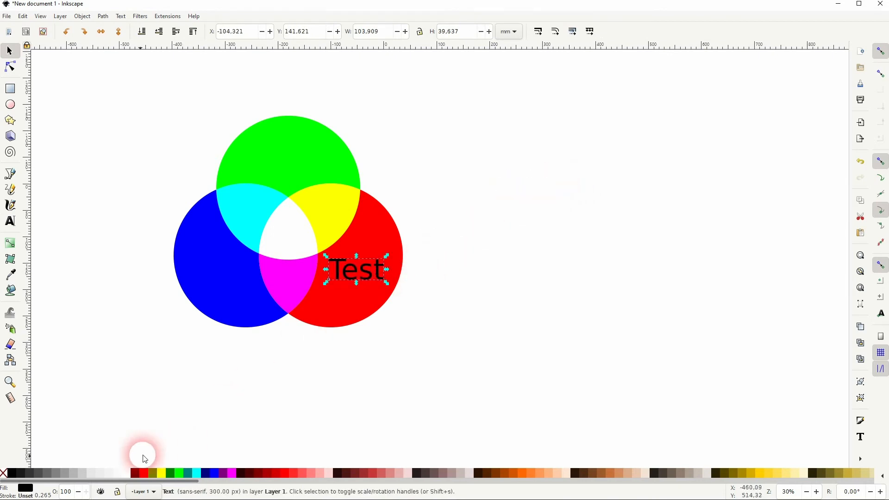
click(126, 475)
- Duplicate the white 'Test' label onto the green circle
key(ctrl+d)
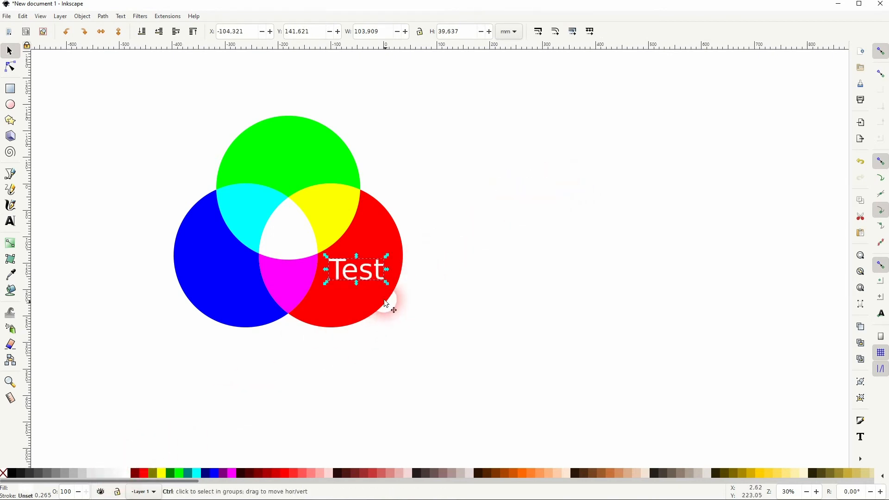
mouse_move(368, 267)
mouse_down()
mouse_move(294, 148)
mouse_move(291, 156)
mouse_up()
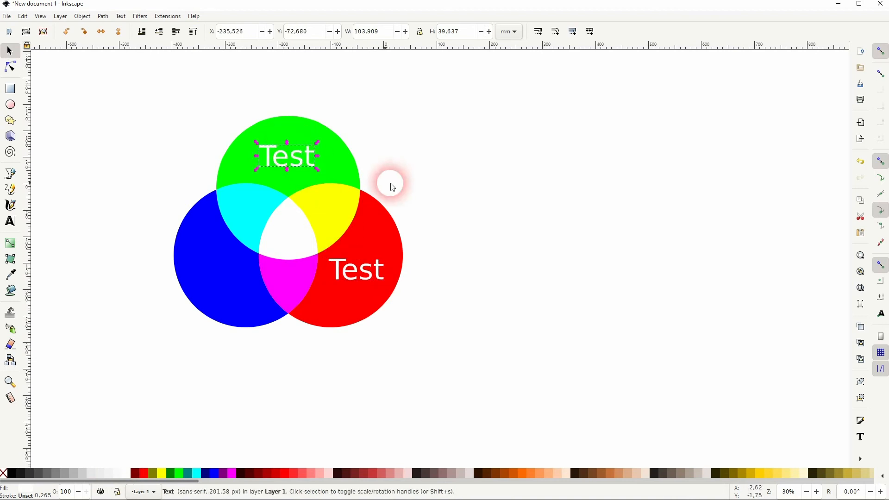
click(532, 205)
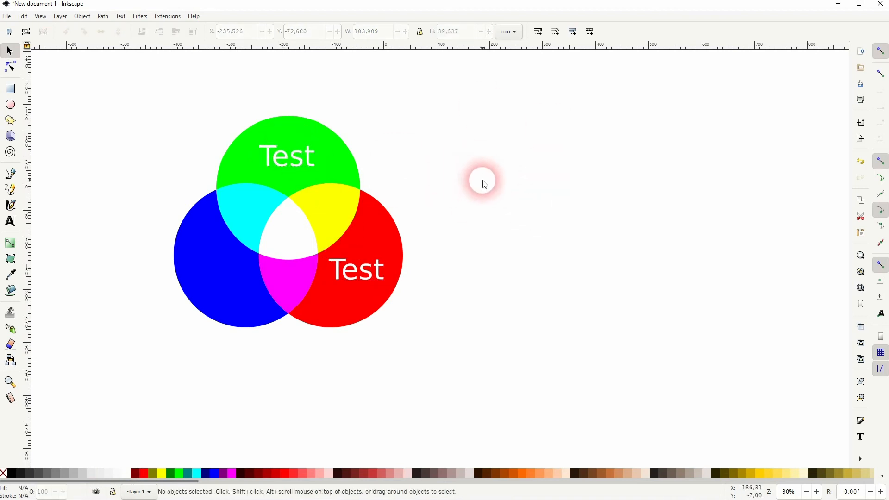
- Select the whole diagram and shift it slightly left and down
mouse_move(101, 388)
mouse_down()
mouse_move(445, 96)
mouse_move(483, 105)
mouse_up()
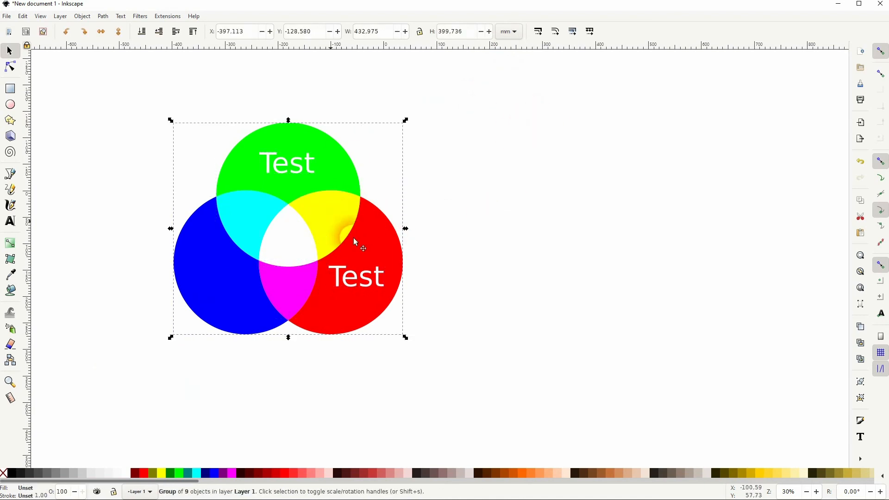
drag(326, 229, 306, 237)
click(478, 234)
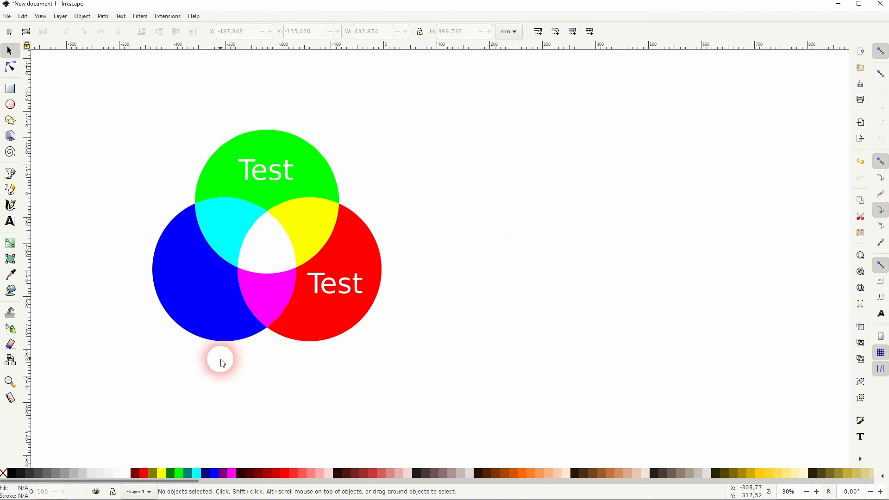
click(466, 159)
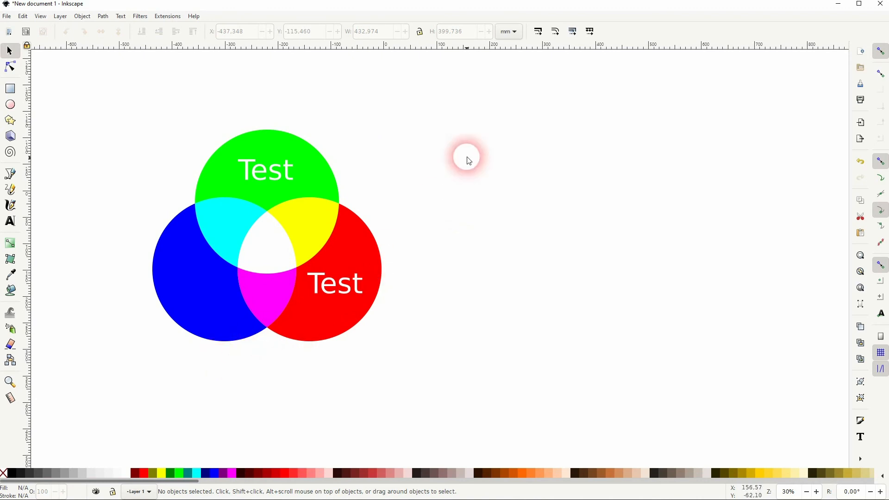